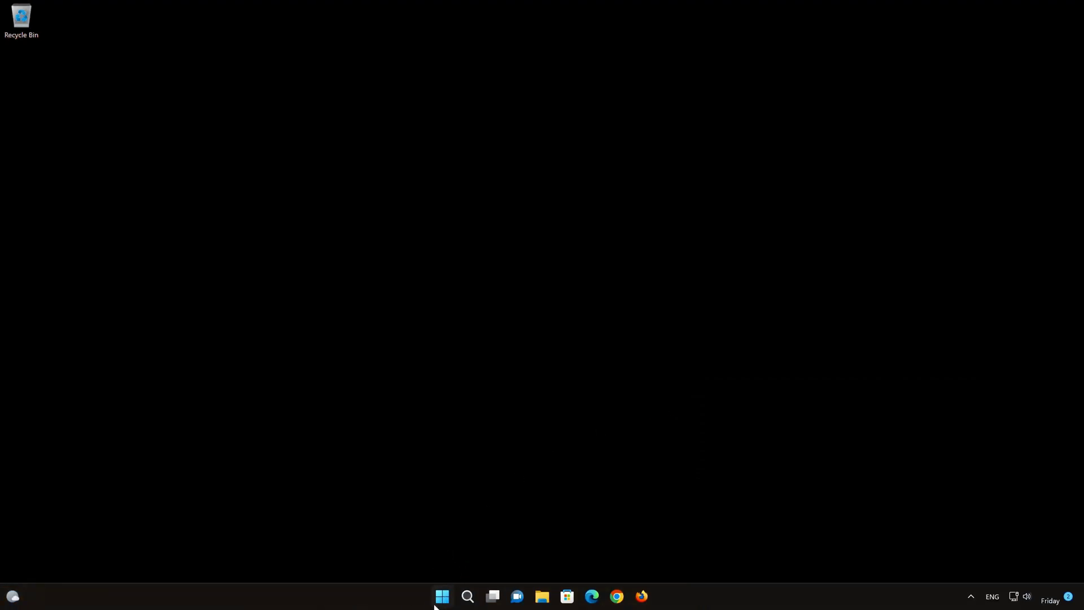
- Search Start for Control Panel and go to Network and Internet > Network and Sharing Center
{"action": "left_click", "coordinate": [442, 596]}
{"action": "type", "text": "control panel"}
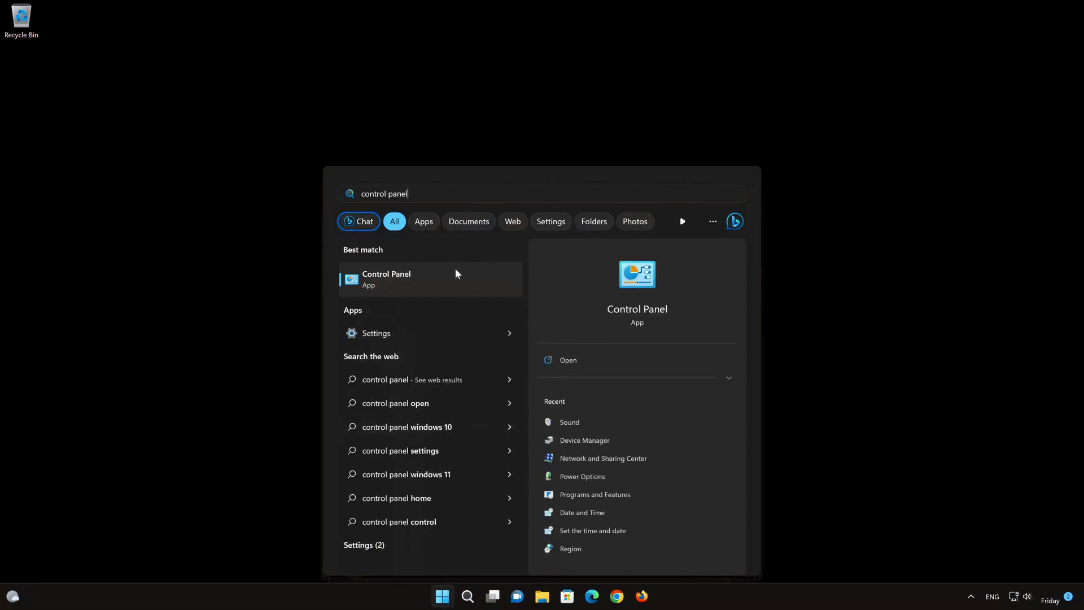
{"action": "left_click", "coordinate": [413, 287]}
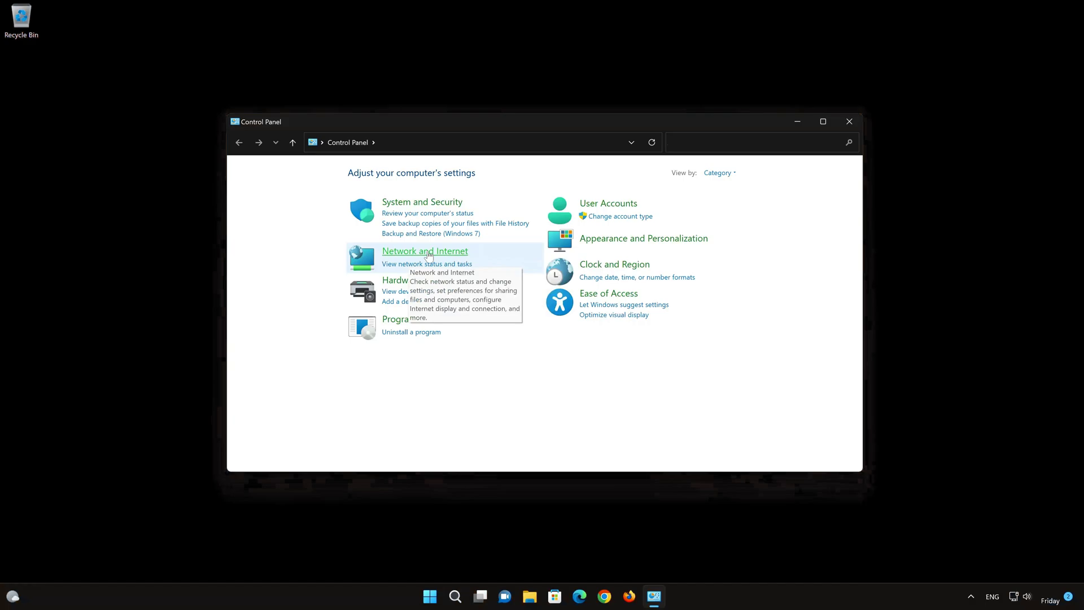
{"action": "left_click", "coordinate": [427, 254]}
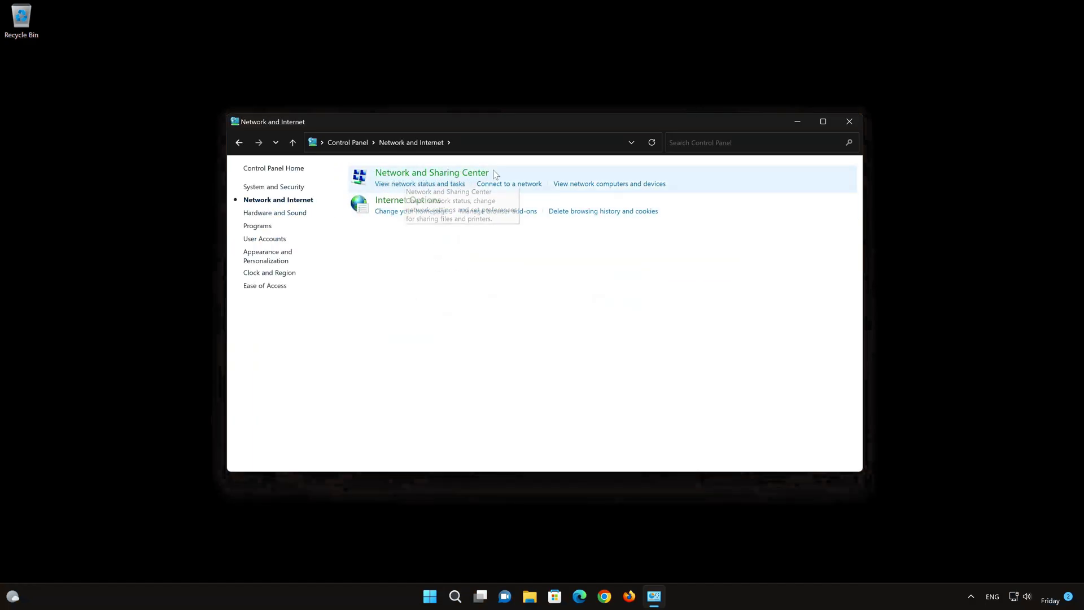
{"action": "left_click", "coordinate": [427, 174]}
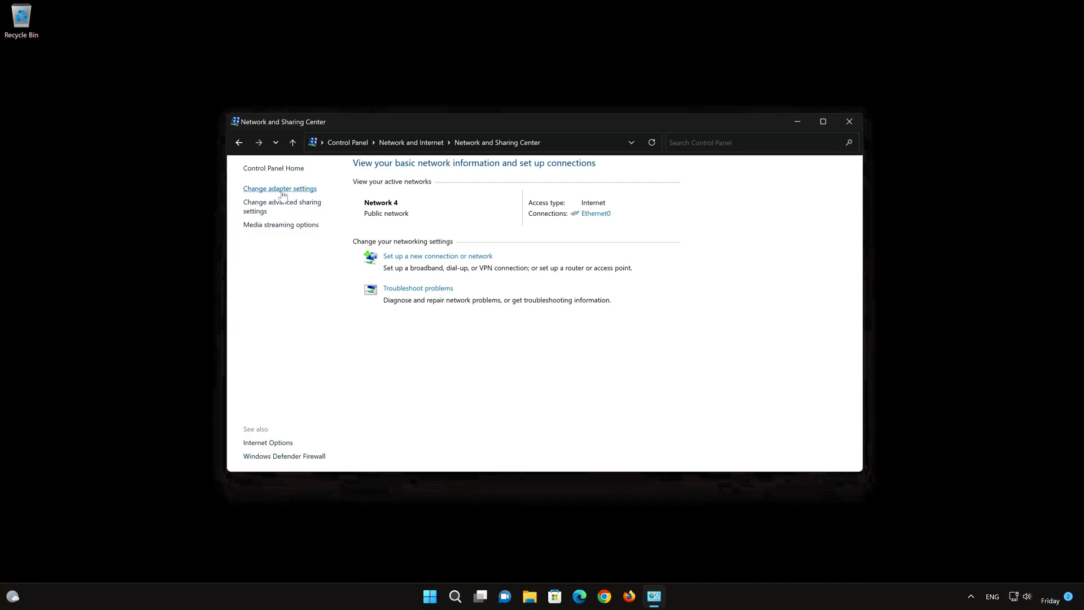
- Open the Ethernet0 connection's Properties from Change adapter settings
{"action": "left_click", "coordinate": [283, 190]}
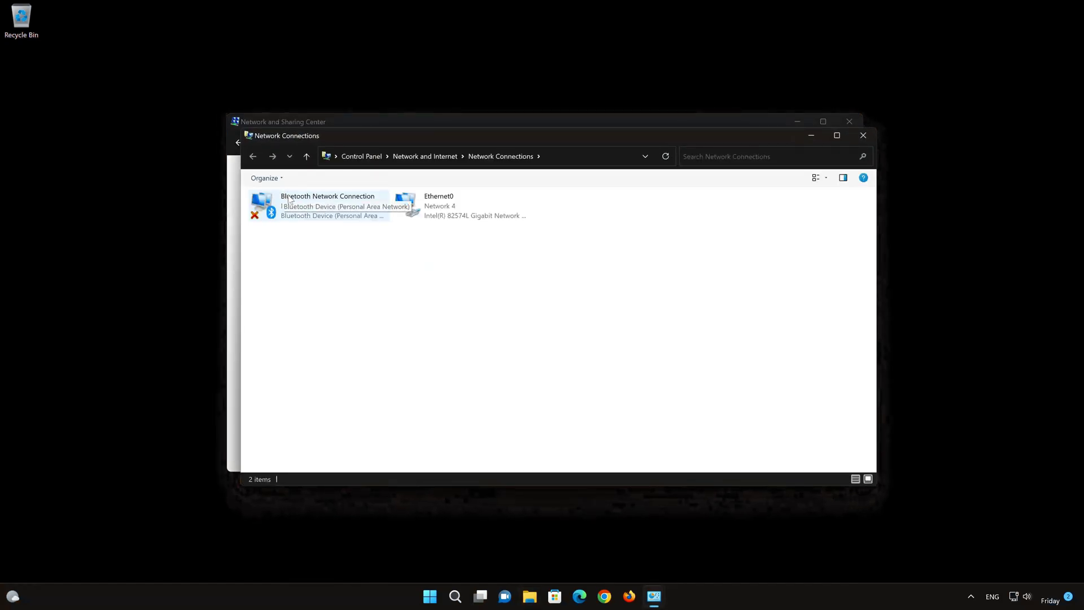
{"action": "right_click", "coordinate": [435, 208]}
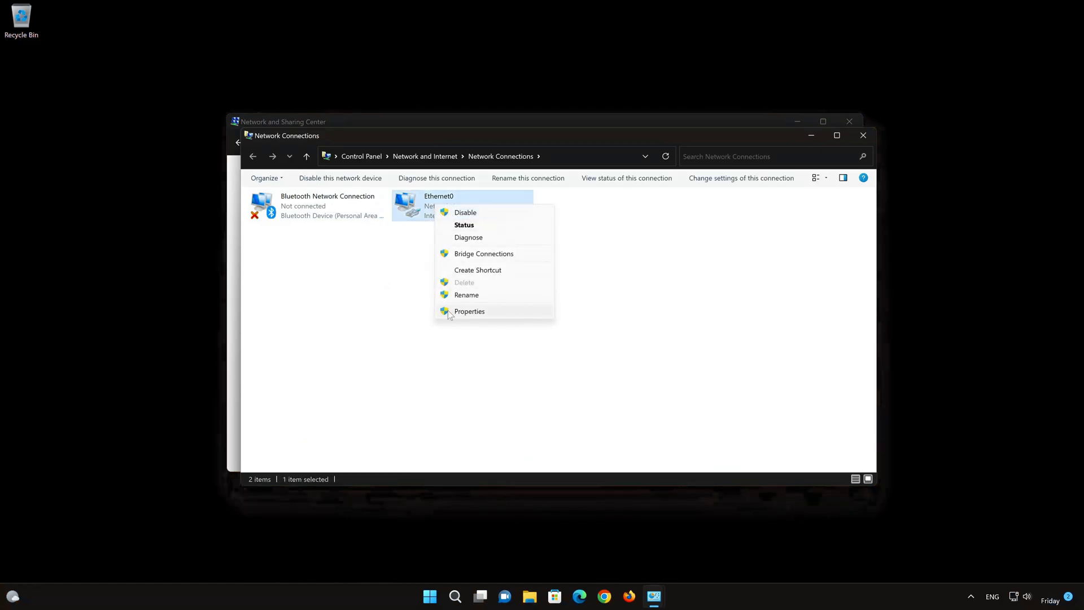
{"action": "left_click", "coordinate": [473, 310]}
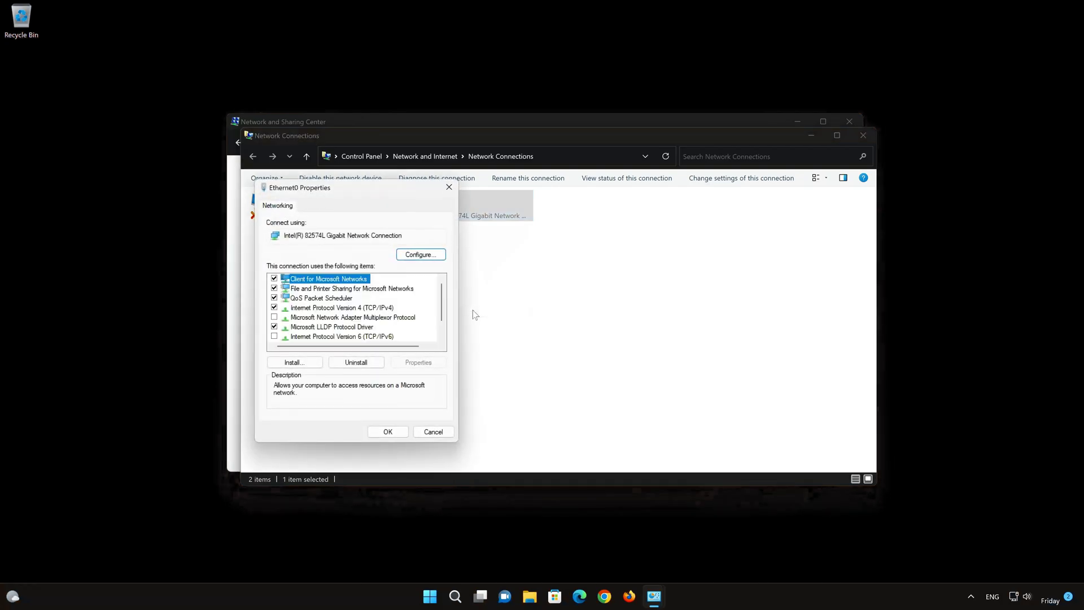
- Keep all three wake options ticked on the Intel 82574L adapter's Power Management tab and confirm
{"action": "left_click", "coordinate": [420, 254]}
{"action": "left_click", "coordinate": [851, 121]}
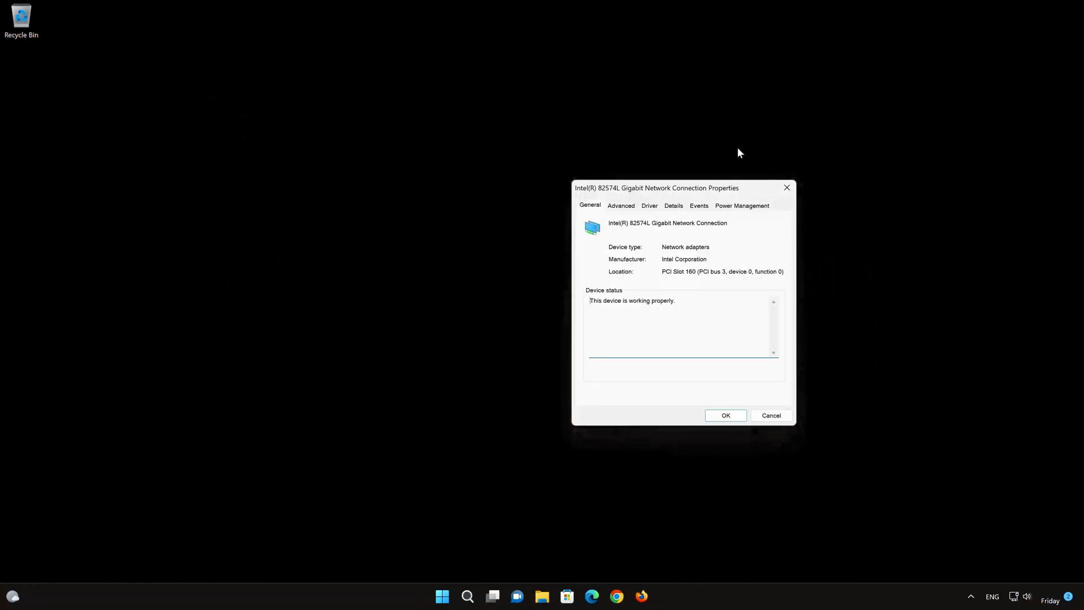
{"action": "left_click_drag", "start_coordinate": [674, 190], "coordinate": [525, 141]}
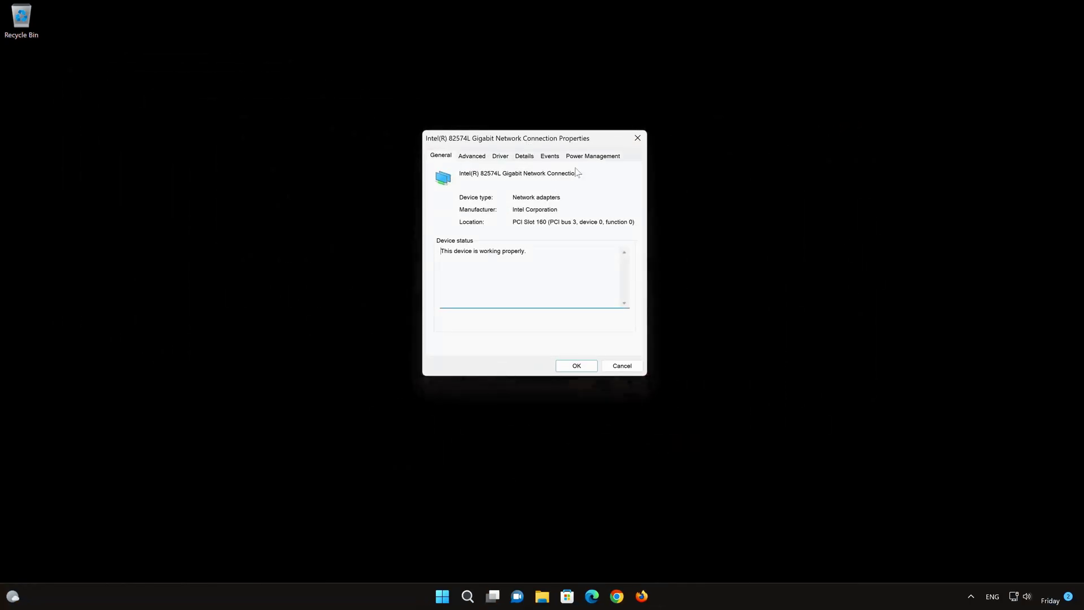
{"action": "left_click", "coordinate": [601, 157]}
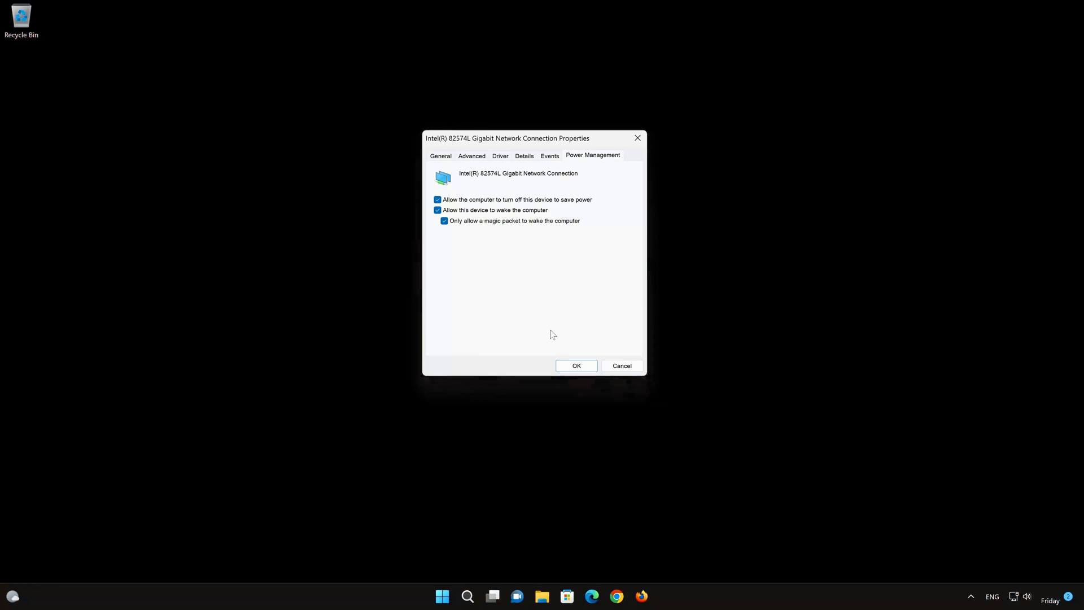
{"action": "left_click", "coordinate": [575, 365]}
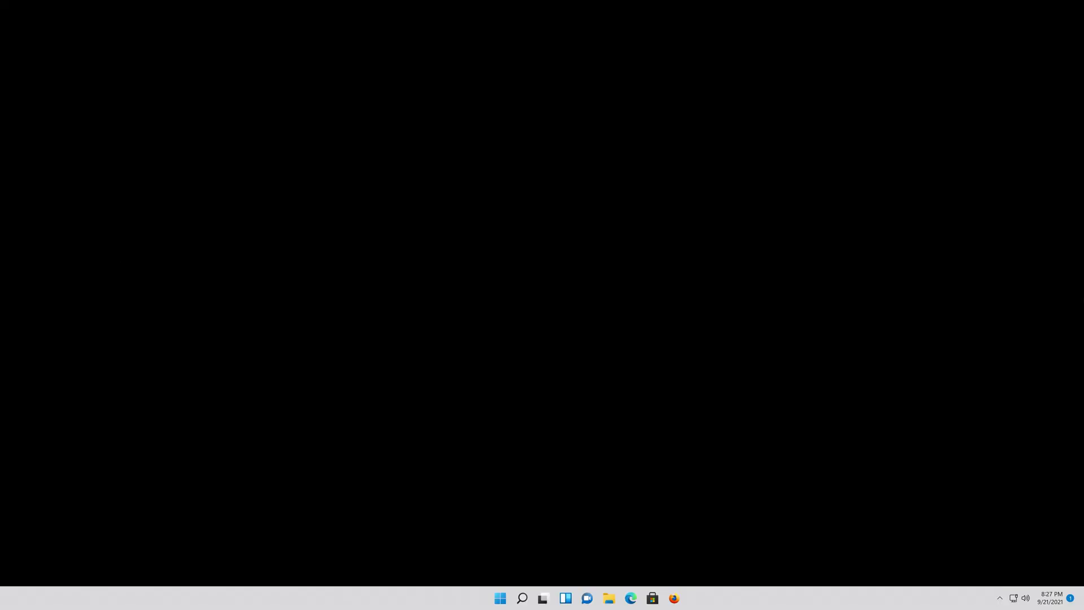
- Reopen Control Panel from a Start search and go to Hardware and Sound
{"action": "key", "text": "super"}
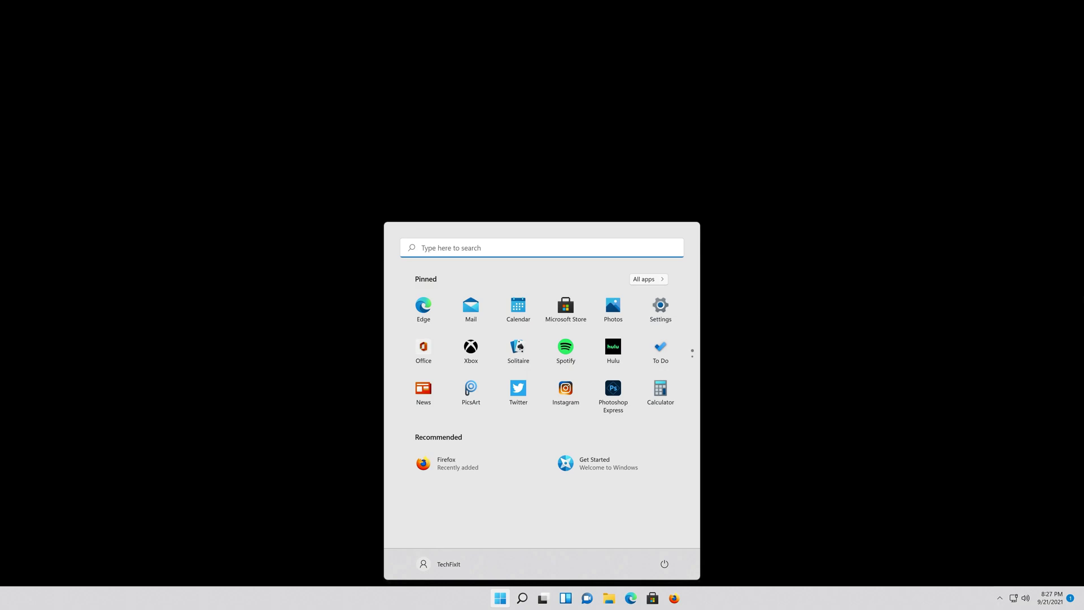
{"action": "type", "text": "control"}
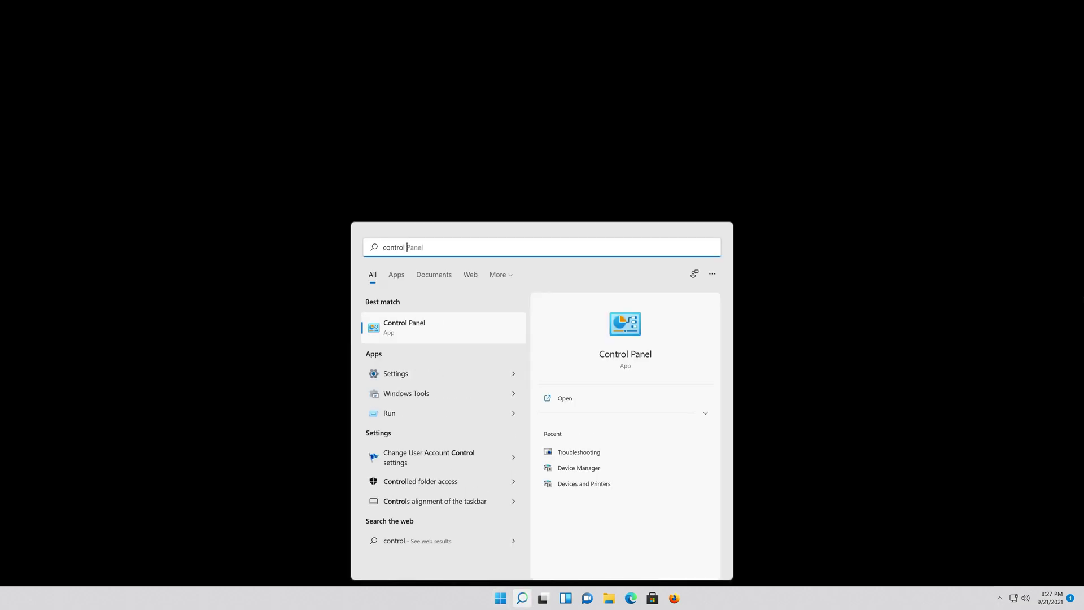
{"action": "type", "text": " panel"}
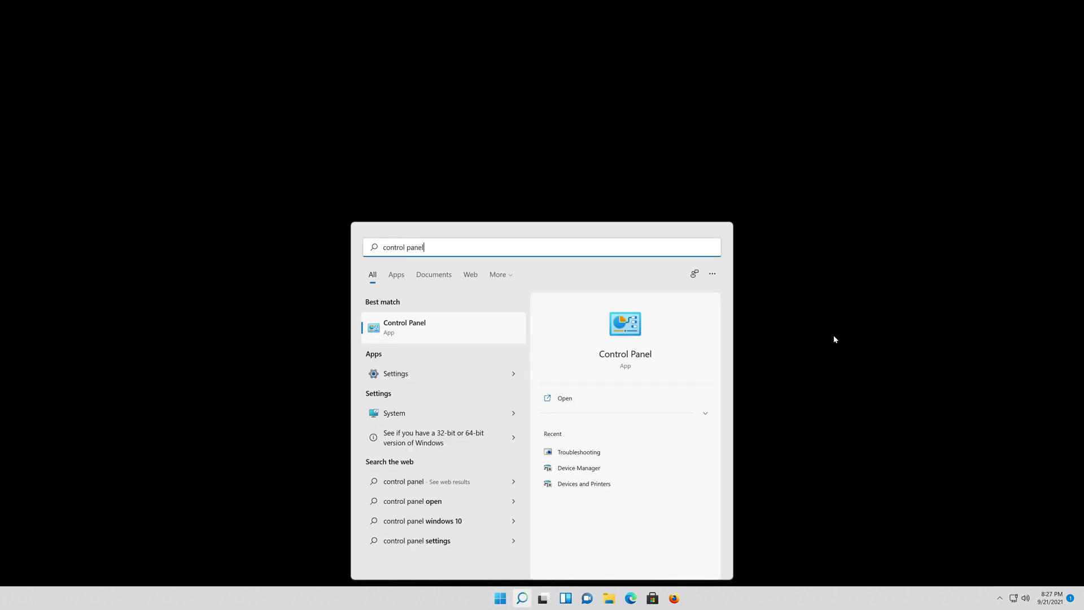
{"action": "left_click", "coordinate": [454, 336]}
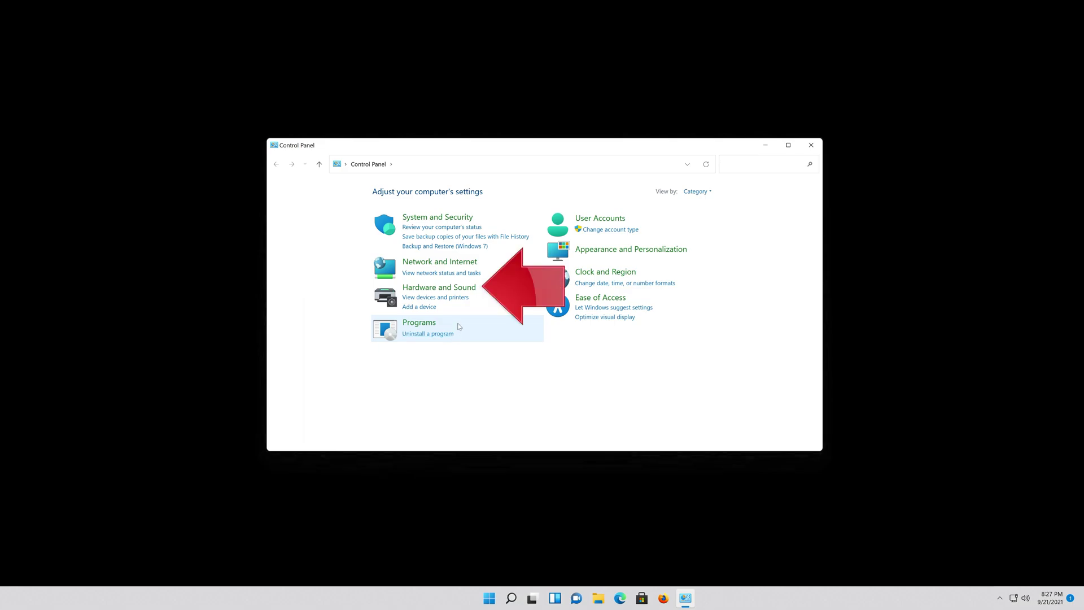
{"action": "left_click", "coordinate": [447, 288]}
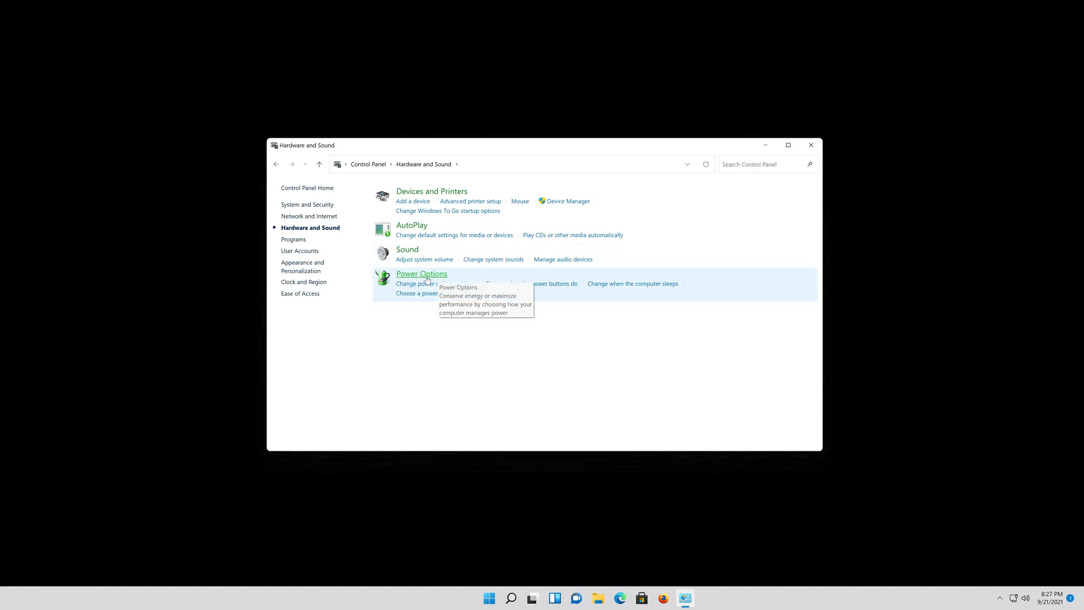
- Open Power Options and edit the settings of the Balanced (recommended) plan
{"action": "left_click", "coordinate": [427, 277]}
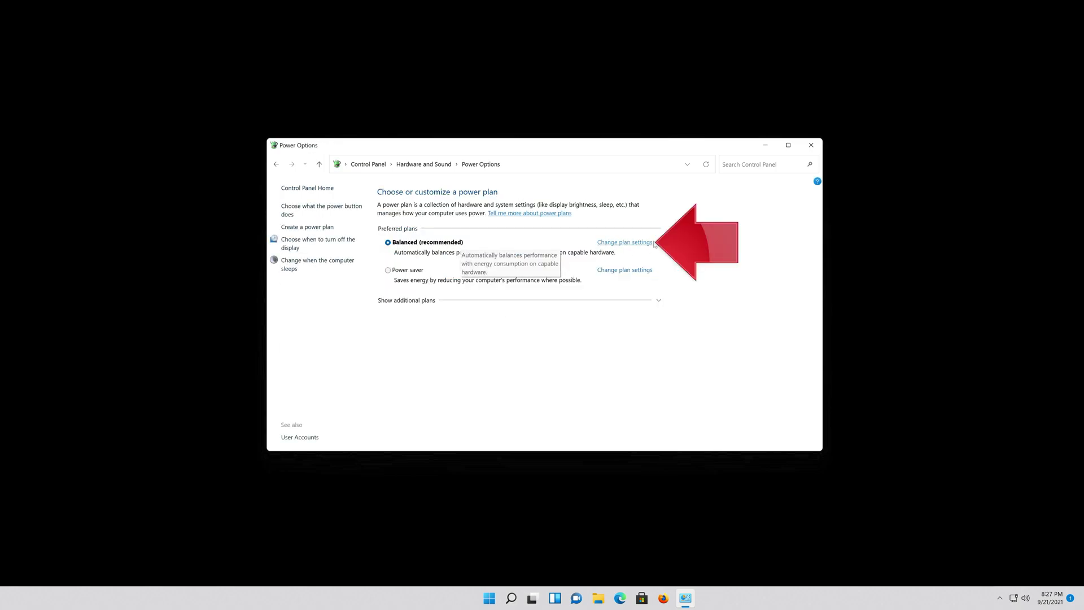
{"action": "left_click", "coordinate": [615, 242]}
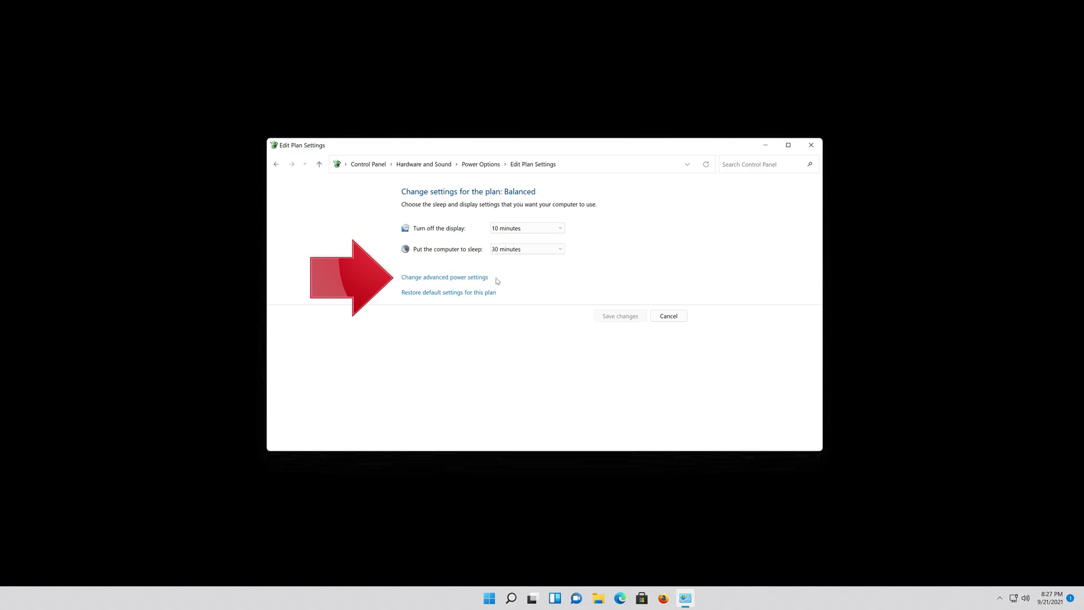
- Set PCI Express > Link State Power Management to Off in advanced settings, then apply and confirm
{"action": "left_click", "coordinate": [423, 279]}
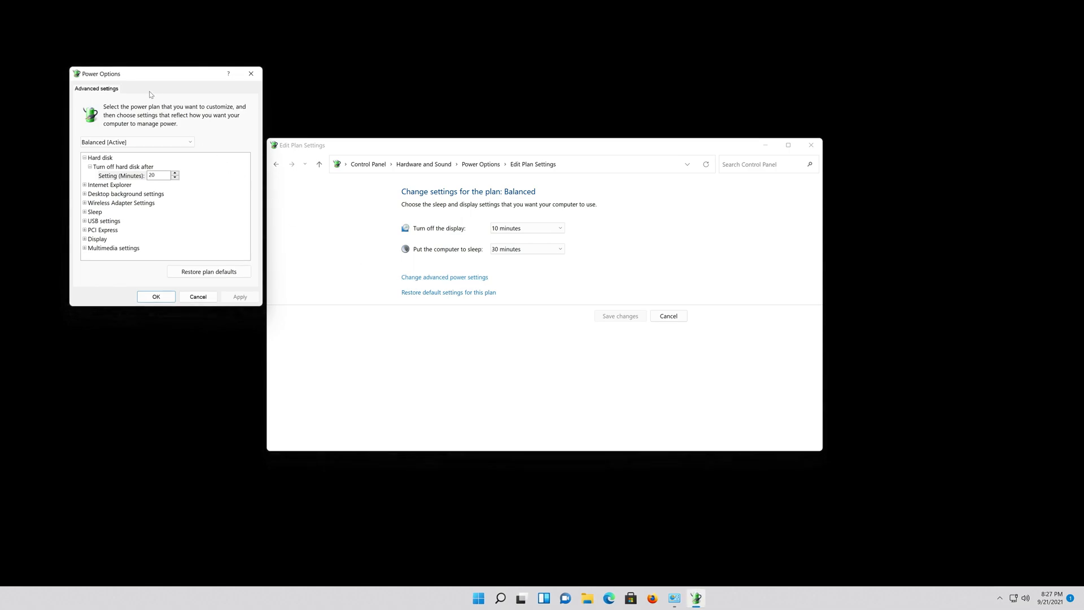
{"action": "left_click_drag", "start_coordinate": [145, 86], "coordinate": [489, 168]}
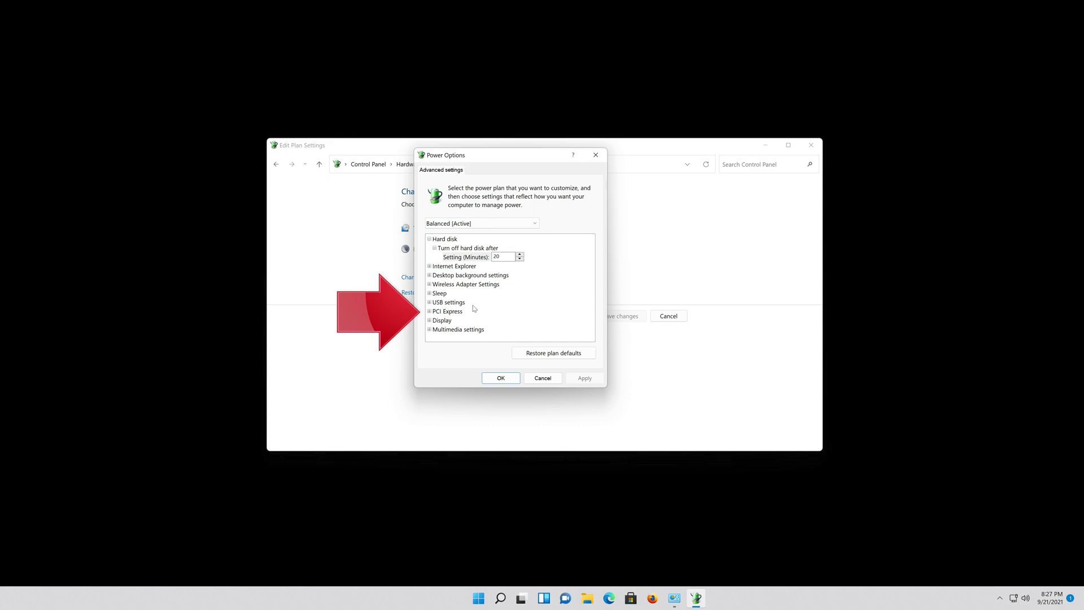
{"action": "left_click", "coordinate": [429, 311]}
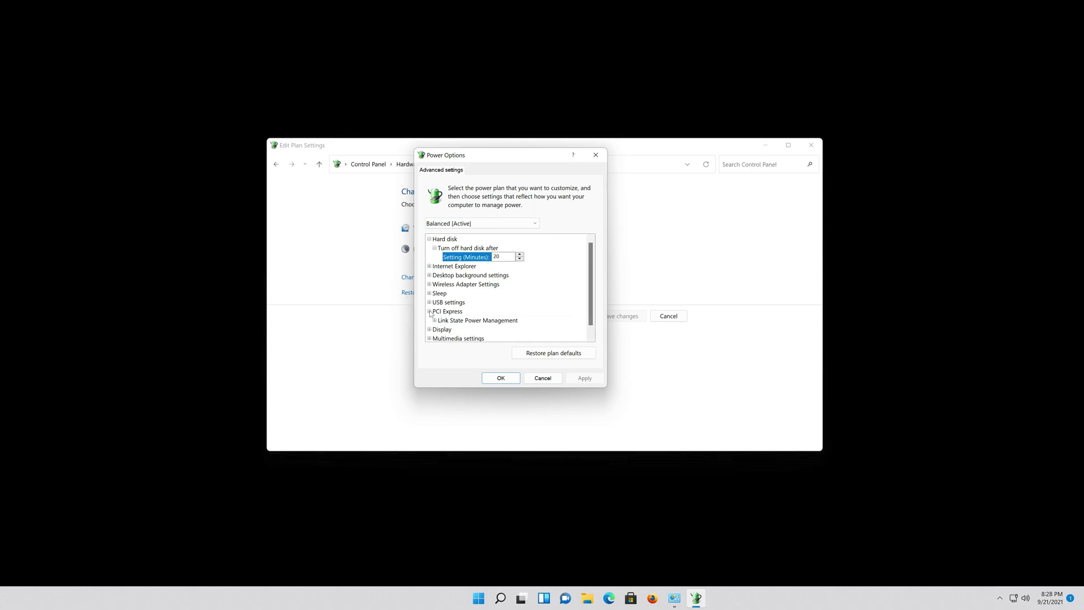
{"action": "left_click", "coordinate": [446, 320]}
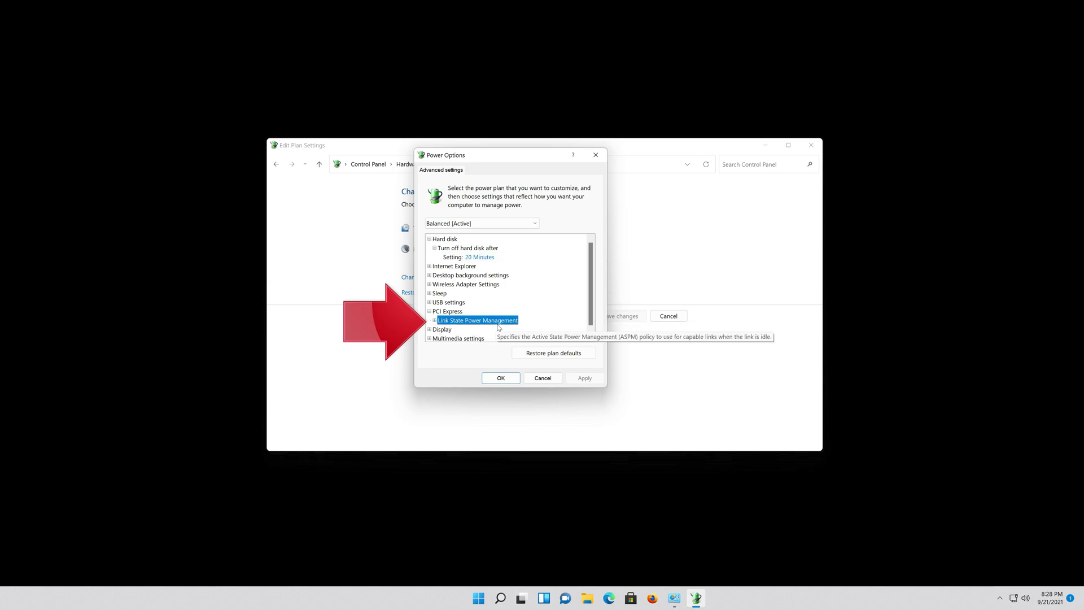
{"action": "left_click", "coordinate": [434, 320]}
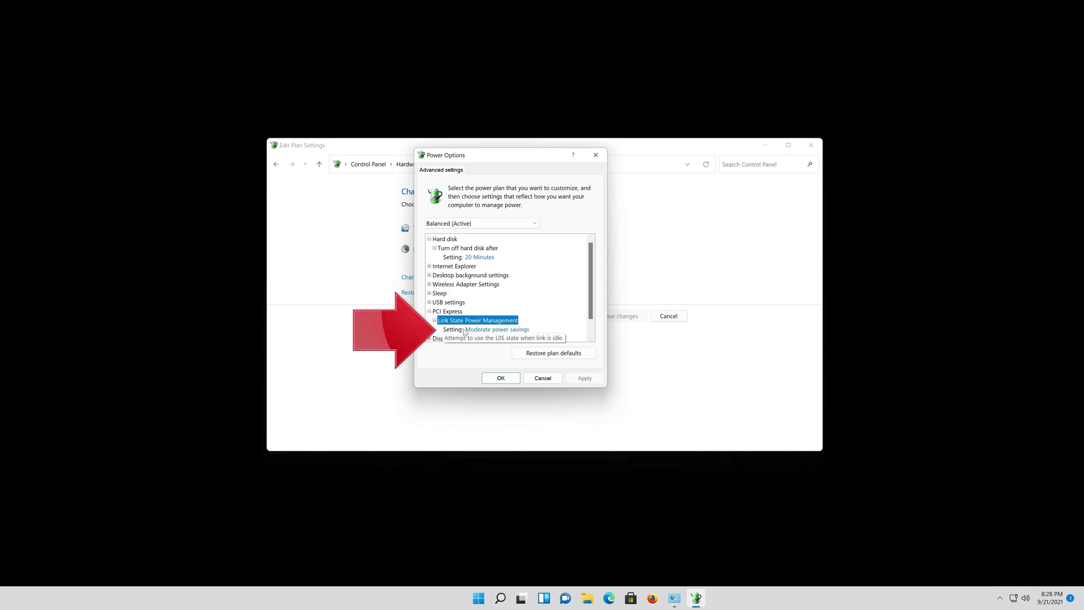
{"action": "left_click", "coordinate": [496, 333]}
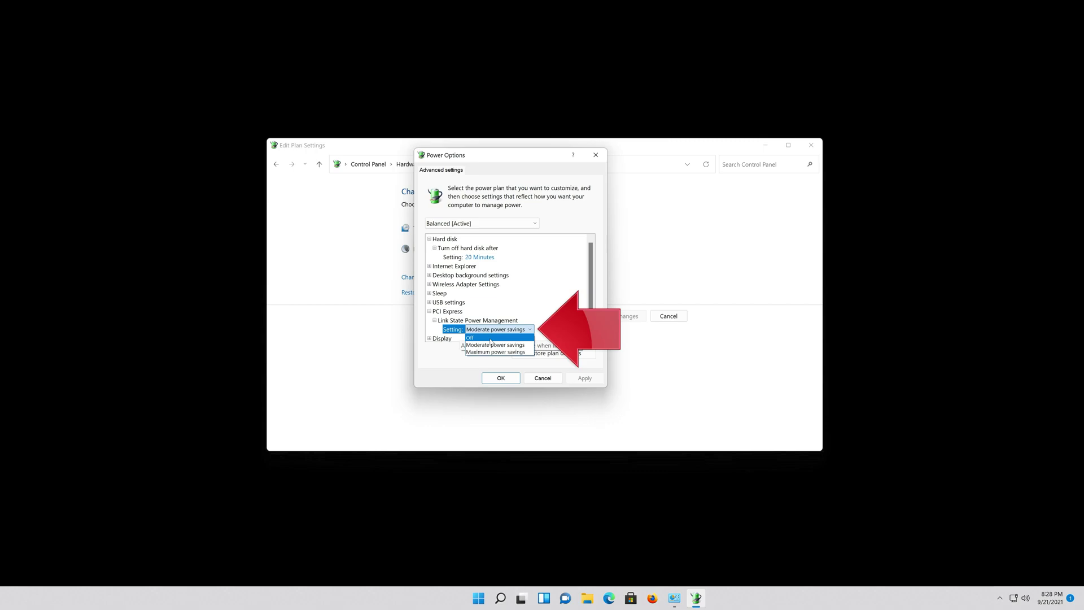
{"action": "left_click", "coordinate": [499, 339]}
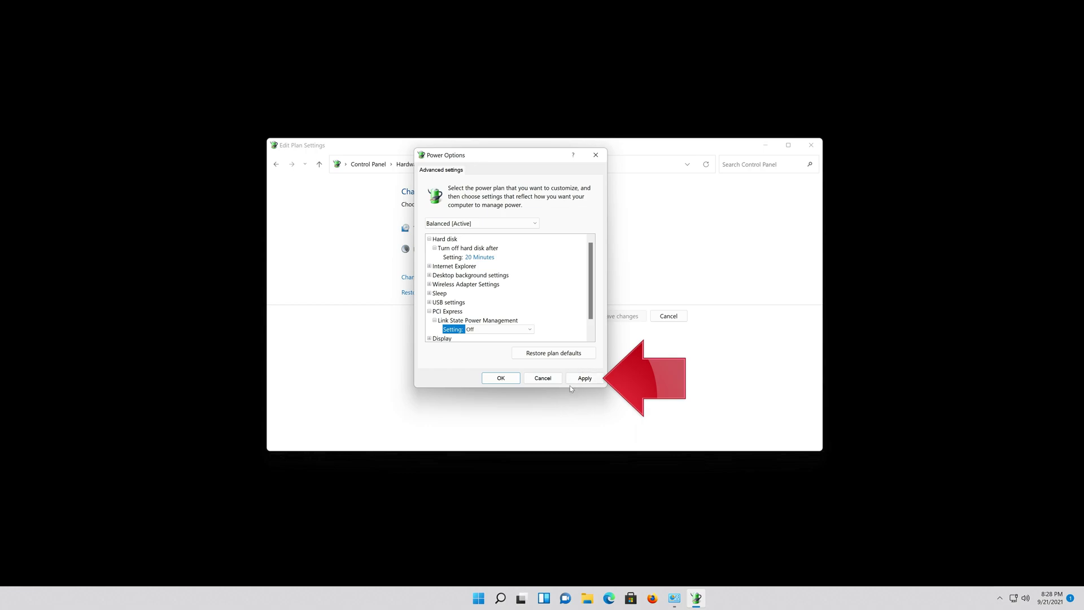
{"action": "left_click", "coordinate": [584, 379]}
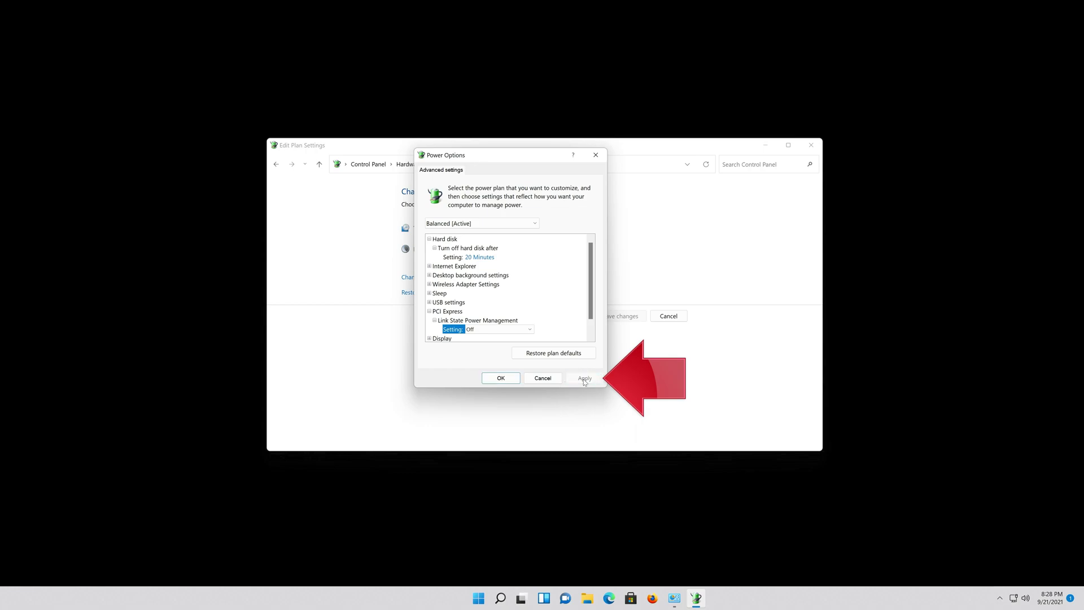
{"action": "left_click", "coordinate": [506, 381]}
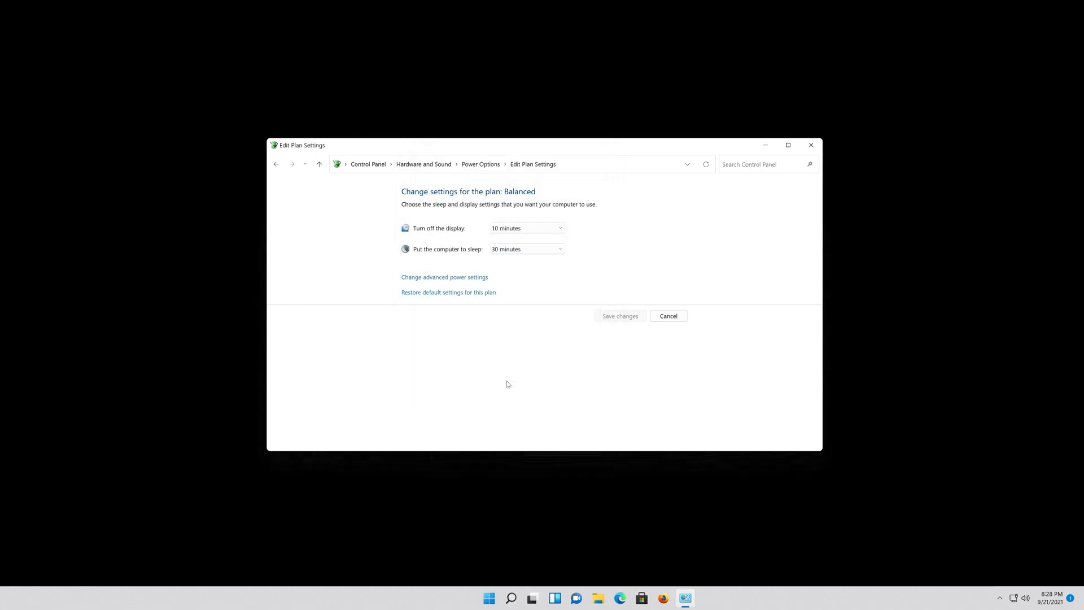
- Close Edit Plan Settings and launch Command Prompt with Run as administrator
{"action": "left_click", "coordinate": [810, 147]}
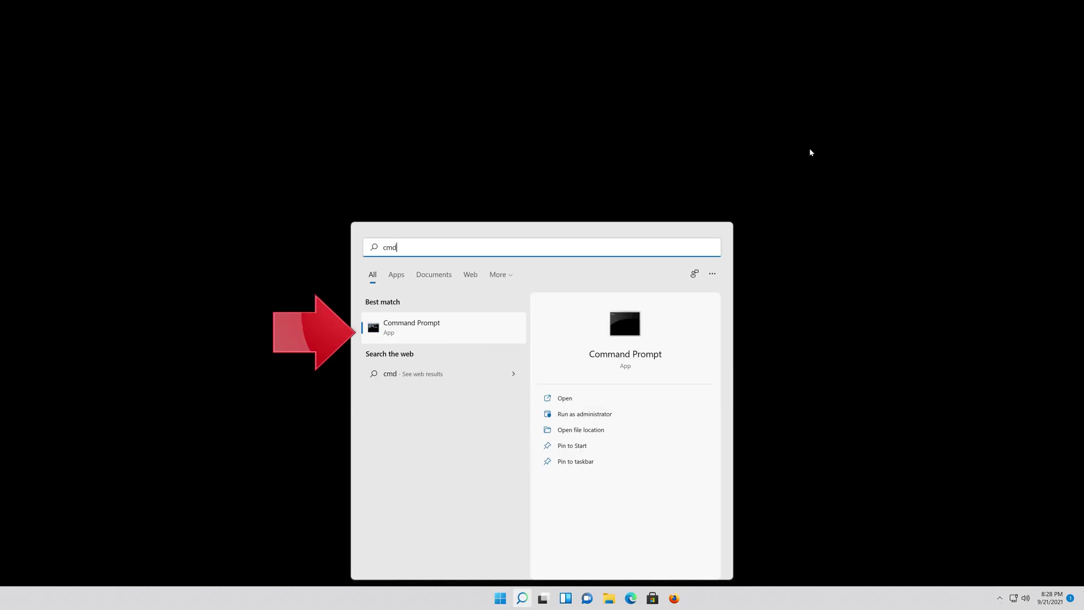
{"action": "left_click", "coordinate": [427, 327]}
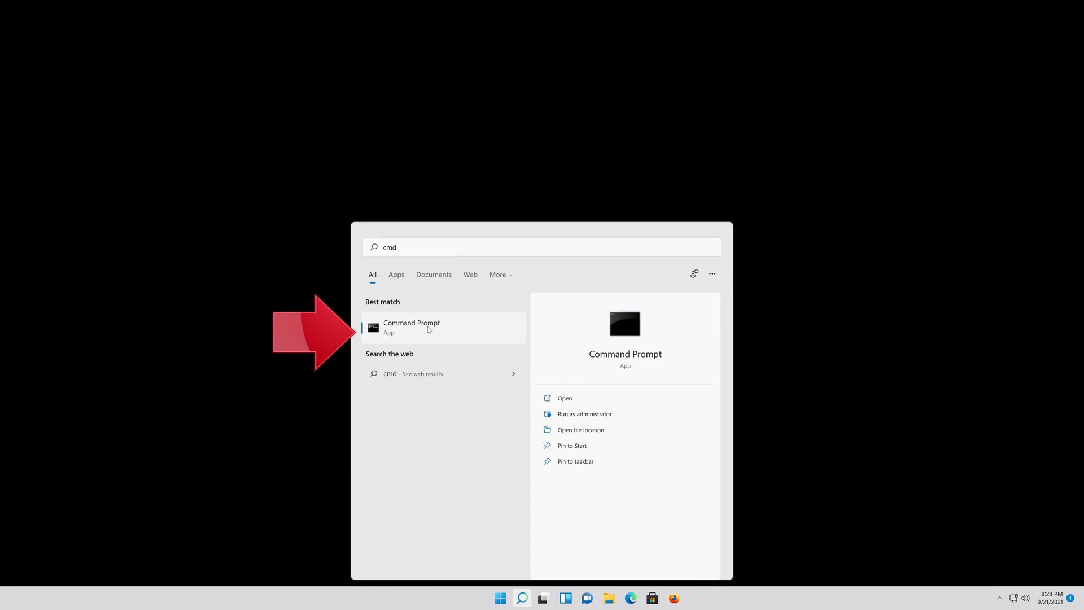
{"action": "right_click", "coordinate": [429, 329]}
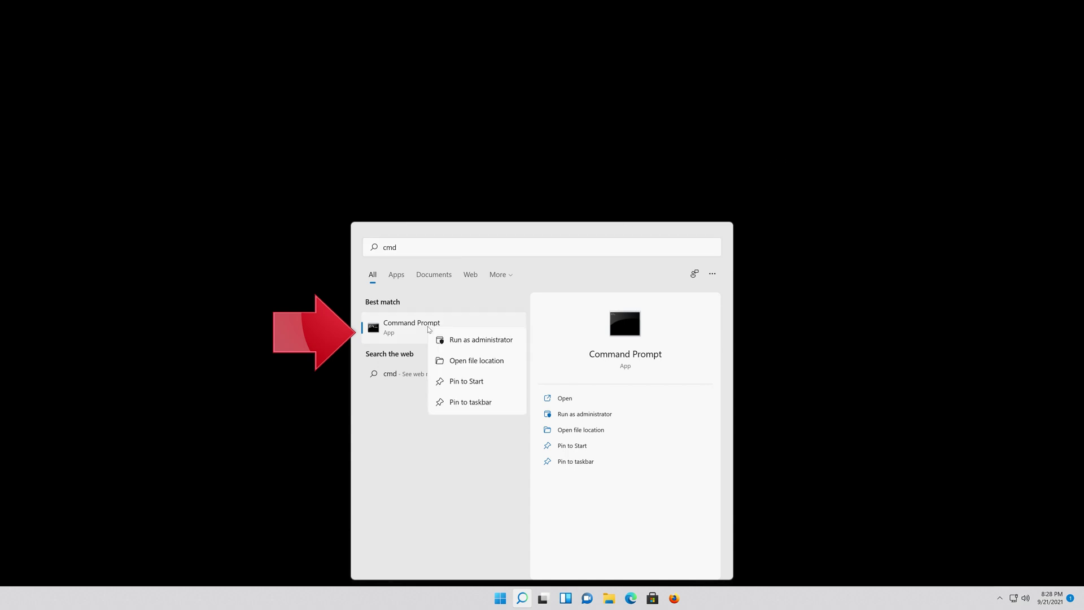
{"action": "left_click", "coordinate": [505, 343]}
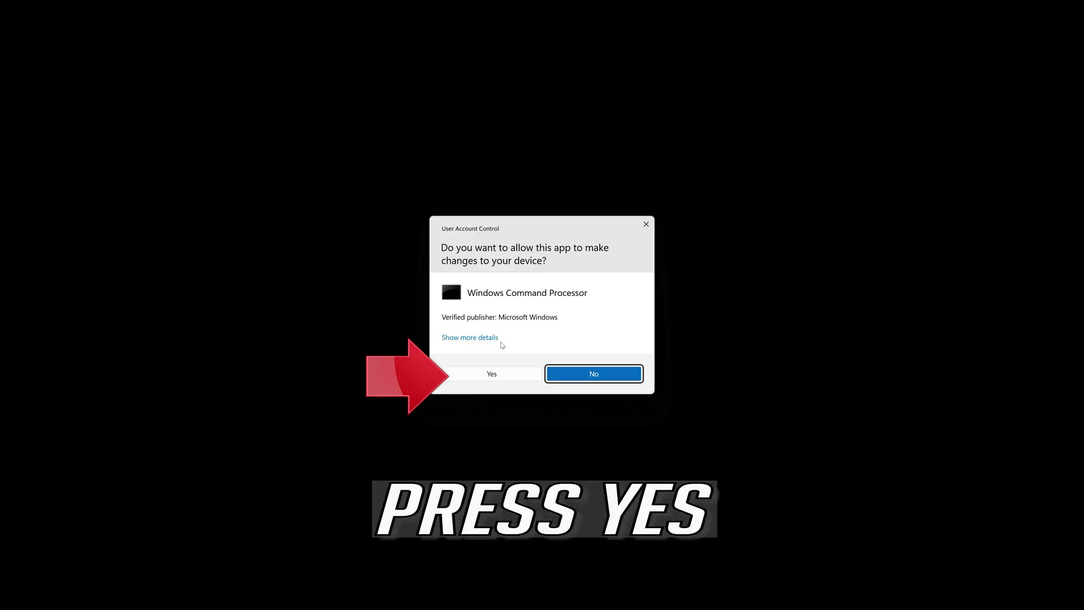
- Approve the UAC prompt, run powercfg -h off, then exit Command Prompt
{"action": "left_click", "coordinate": [492, 375]}
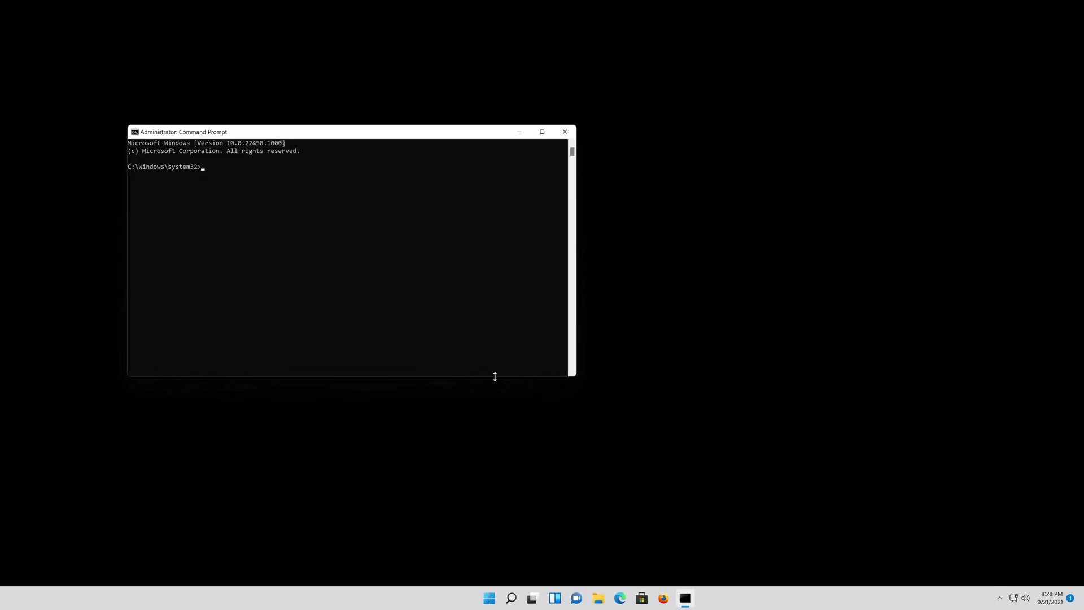
{"action": "left_click_drag", "start_coordinate": [357, 139], "coordinate": [567, 162]}
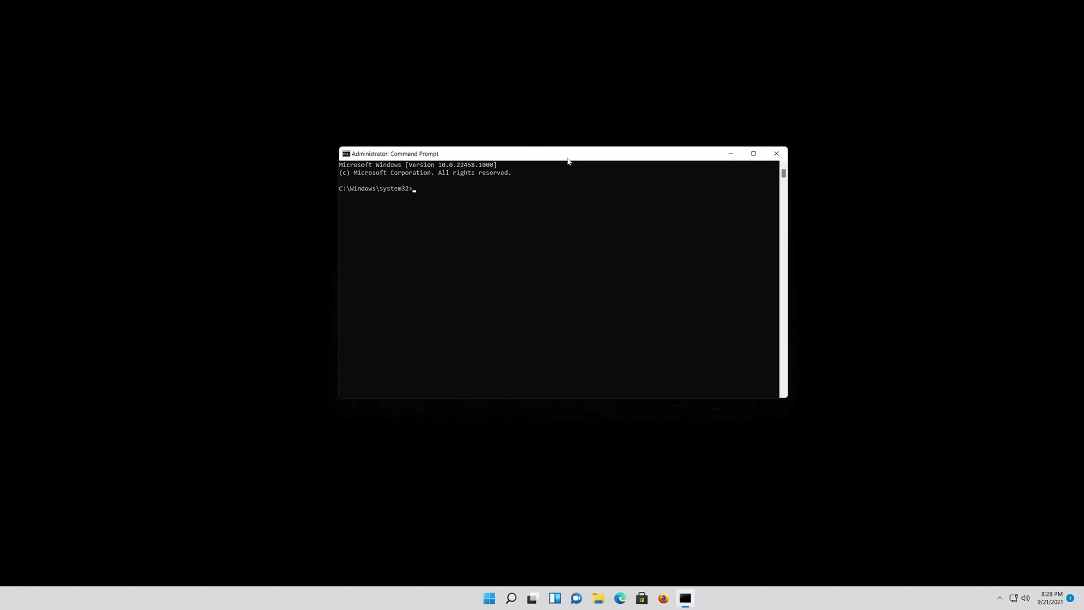
{"action": "type", "text": "power"}
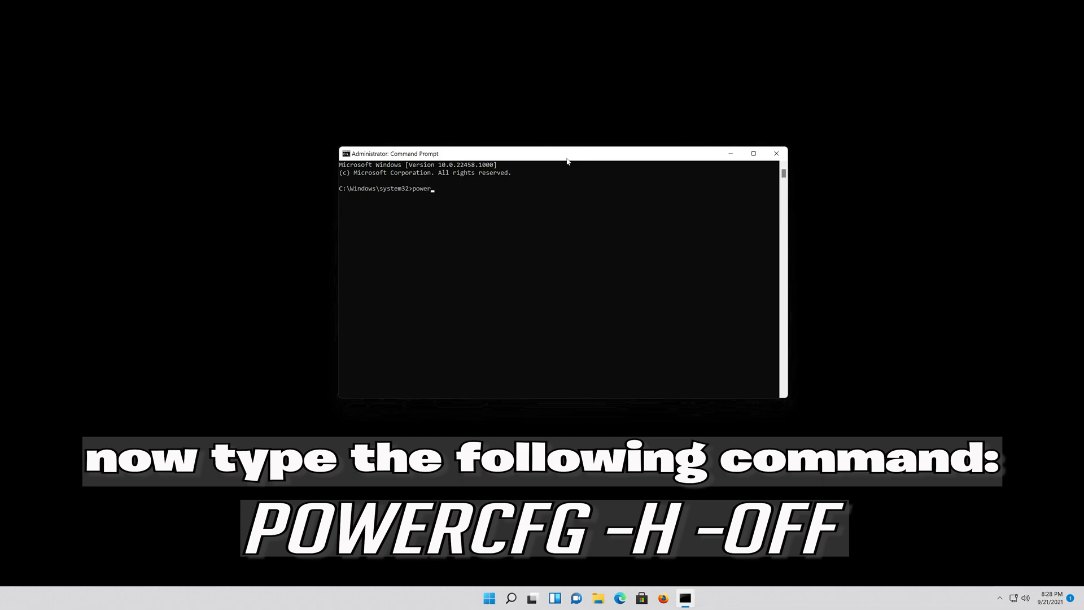
{"action": "type", "text": "cfg -h off"}
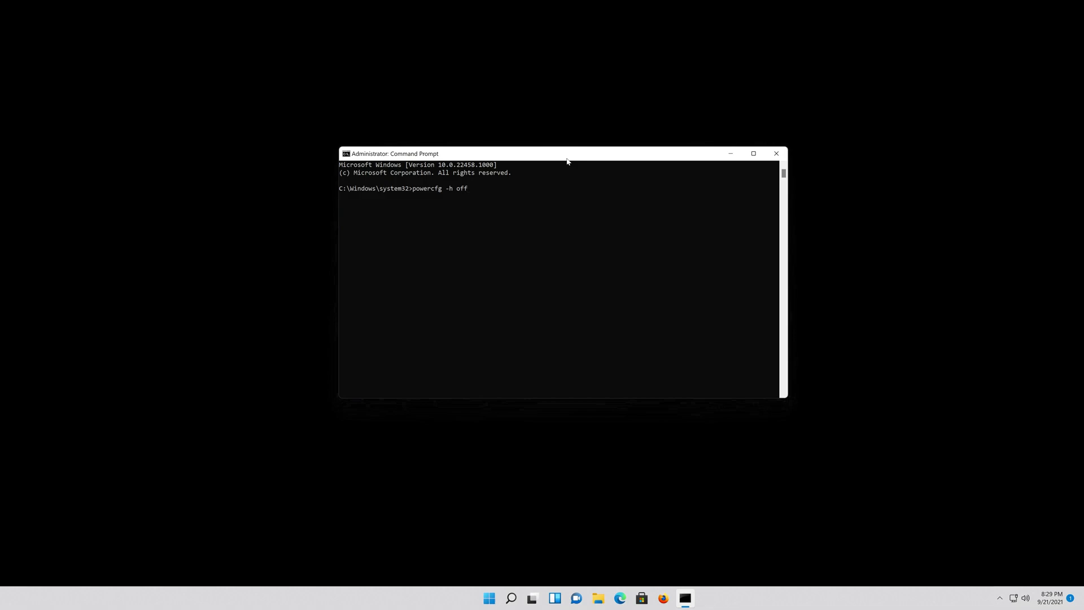
{"action": "key", "text": "Return"}
{"action": "type", "text": "exit"}
{"action": "key", "text": "Return"}
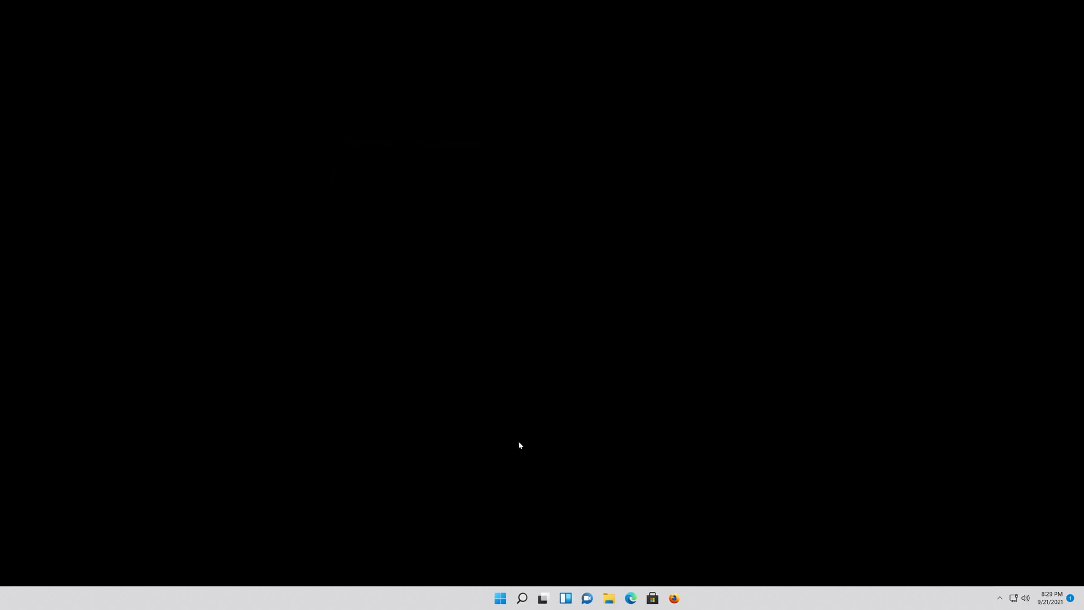
- Show the Start menu's power options: Sleep, Shut down and Restart
{"action": "left_click", "coordinate": [500, 599]}
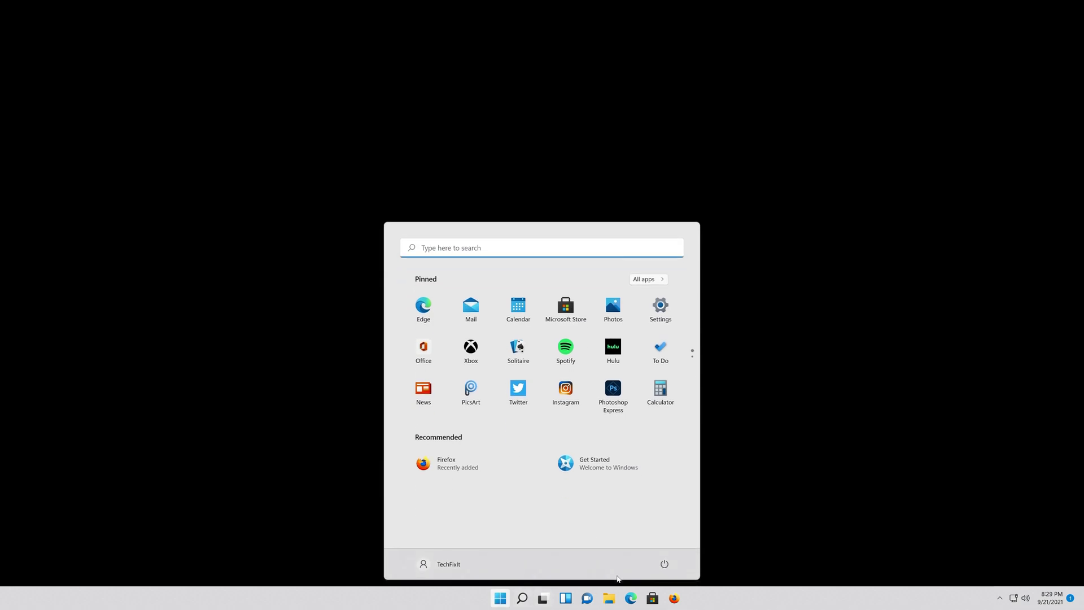
{"action": "left_click", "coordinate": [664, 564]}
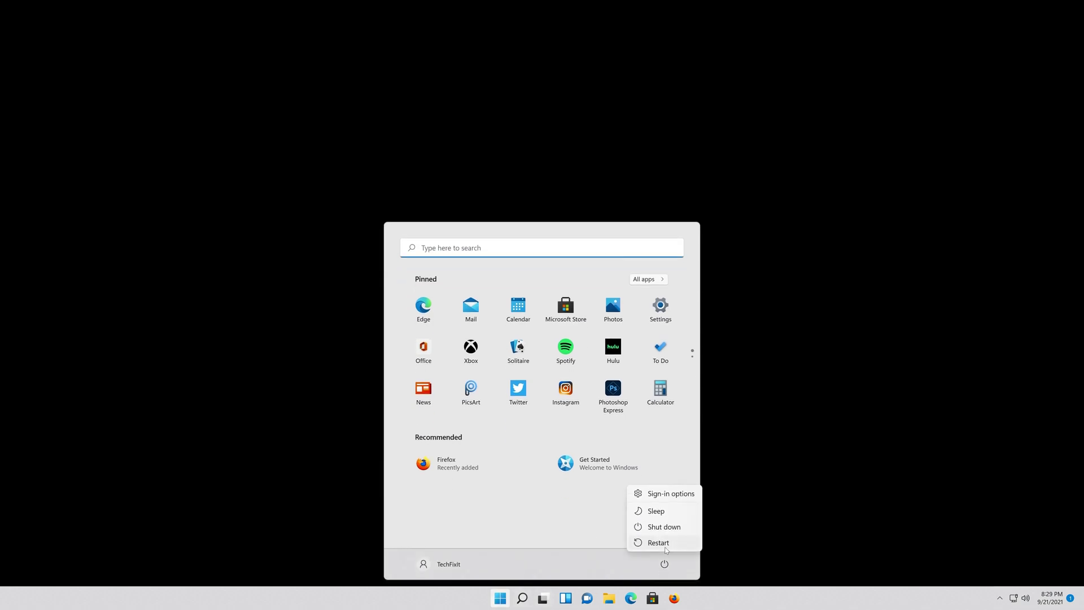